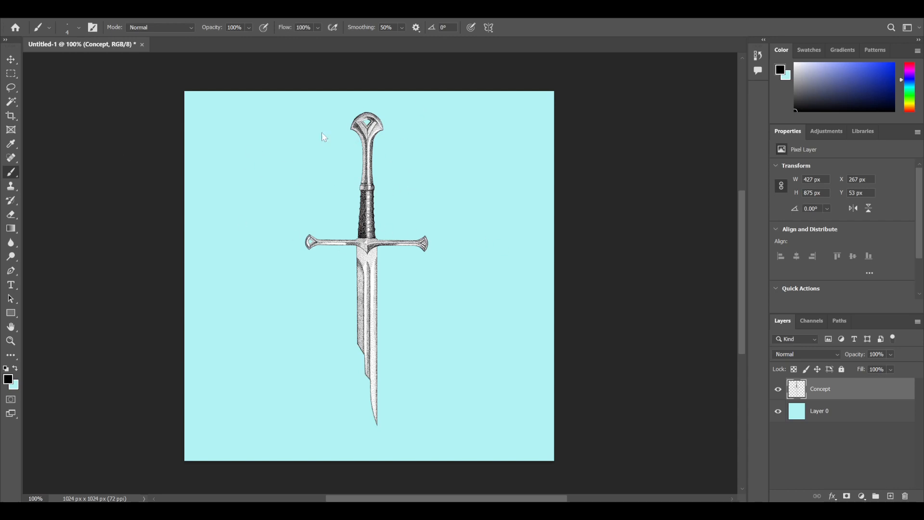
# Step: Hide the light-blue background layer, Layer 0, behind the sword drawing
pyautogui.click(787, 419)
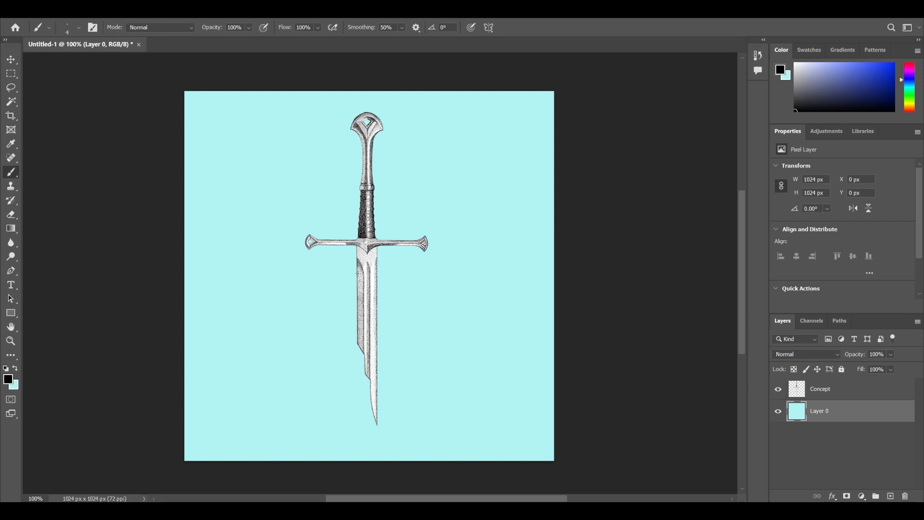
pyautogui.click(11, 60)
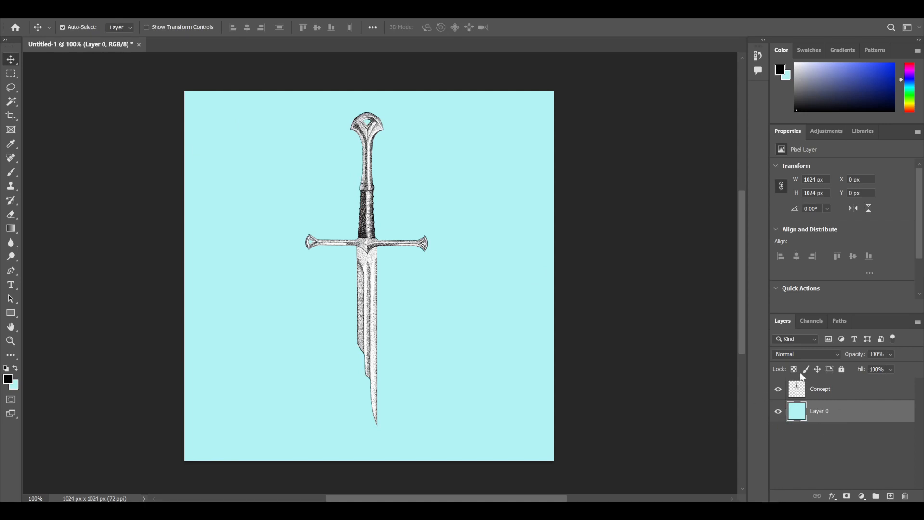
pyautogui.click(777, 413)
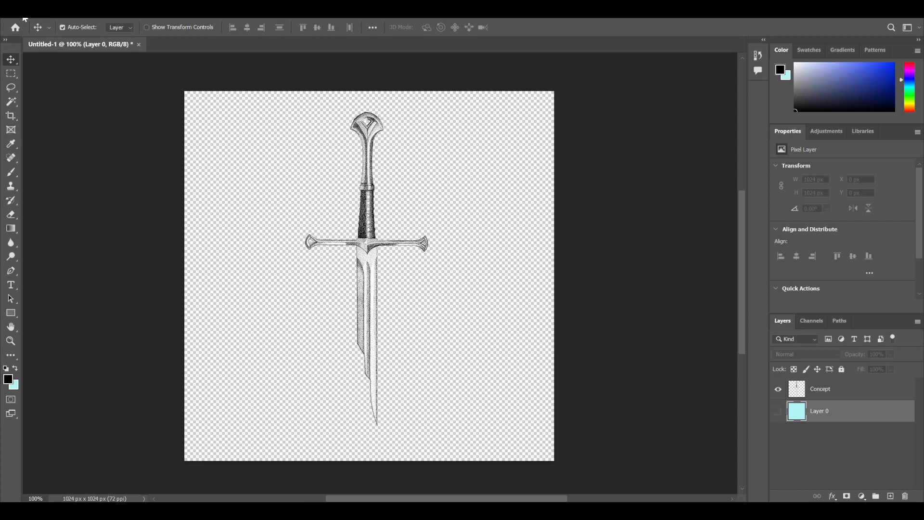
pyautogui.click(778, 411)
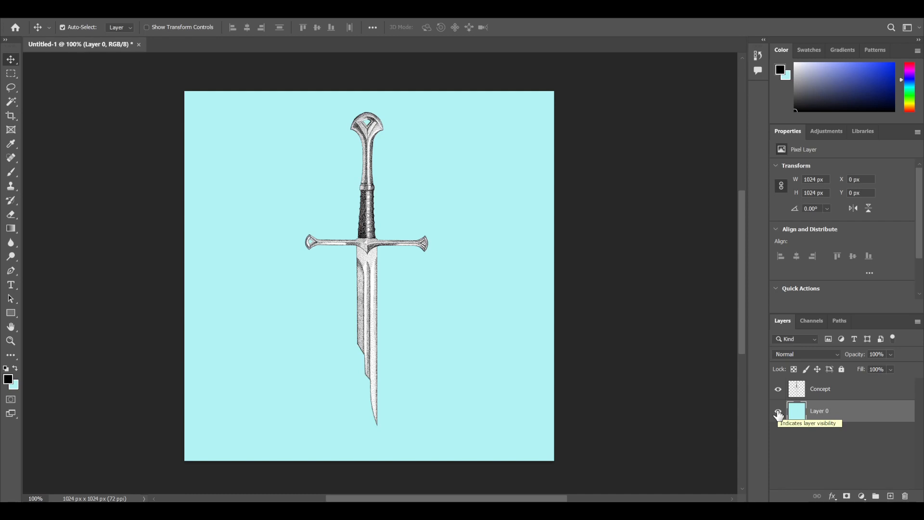
pyautogui.click(778, 413)
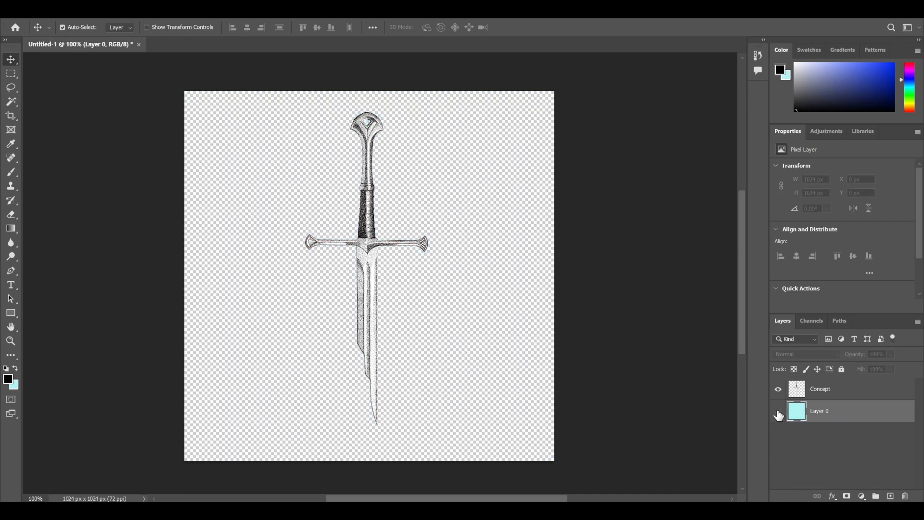
pyautogui.click(779, 412)
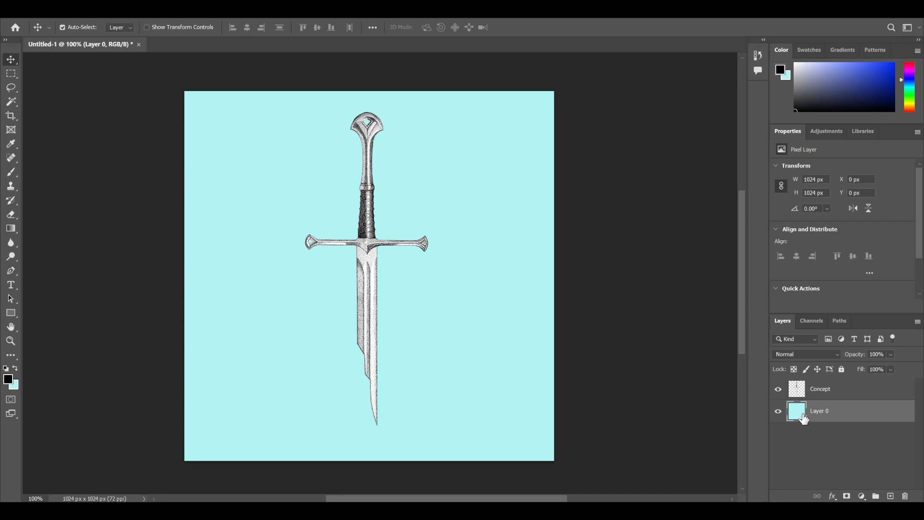
pyautogui.click(777, 411)
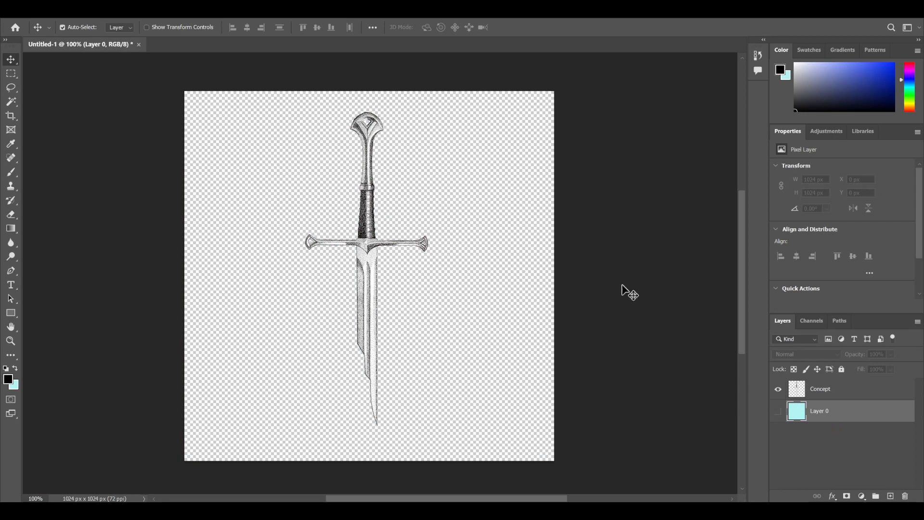
# Step: Load the sword on the Concept layer as a selection and copy it
pyautogui.click(795, 393)
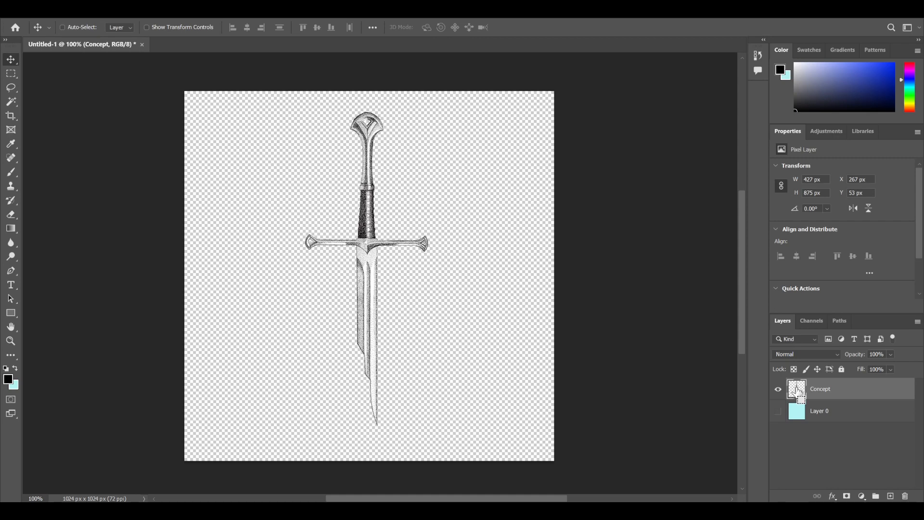
pyautogui.keyDown('ctrl'); pyautogui.click(797, 391); pyautogui.keyUp('ctrl')
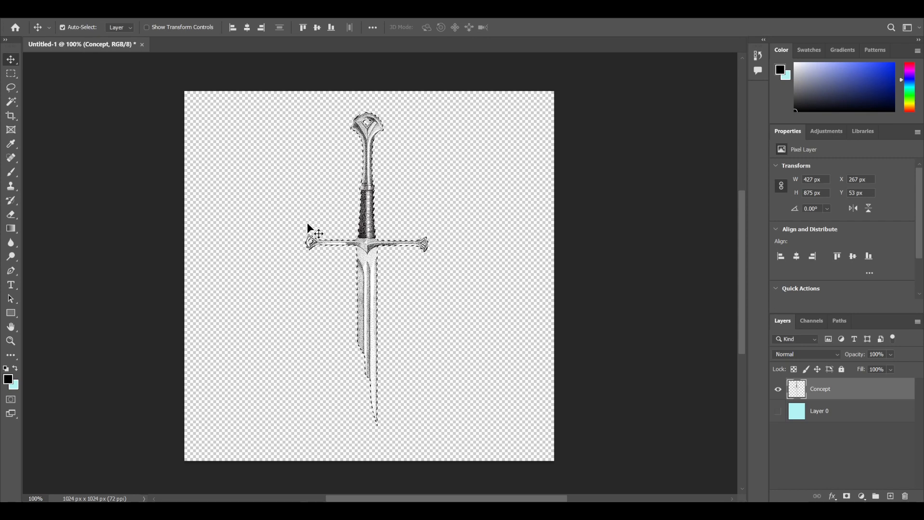
pyautogui.click(40, 13)
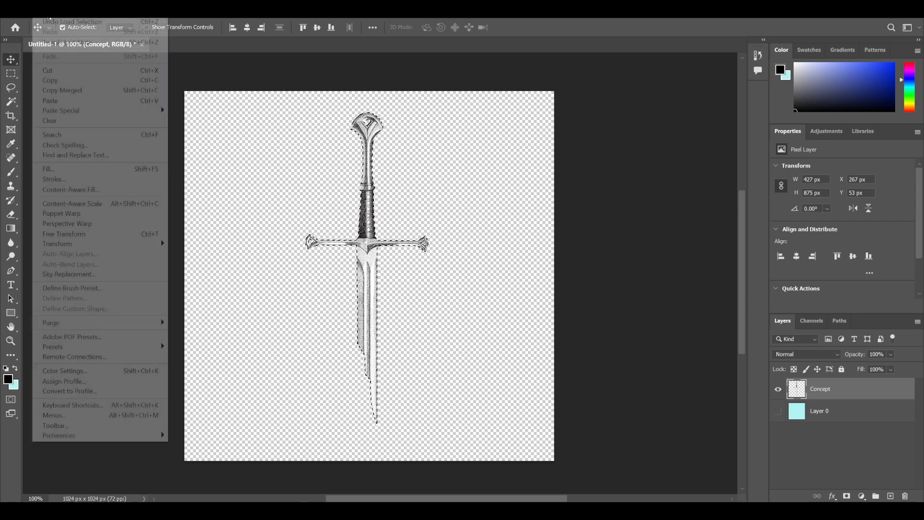
pyautogui.click(63, 82)
# Step: Create a new 360 x 871 px document from the Clipboard preset and paste the copied sword into it
pyautogui.click(23, 12)
pyautogui.click(23, 11)
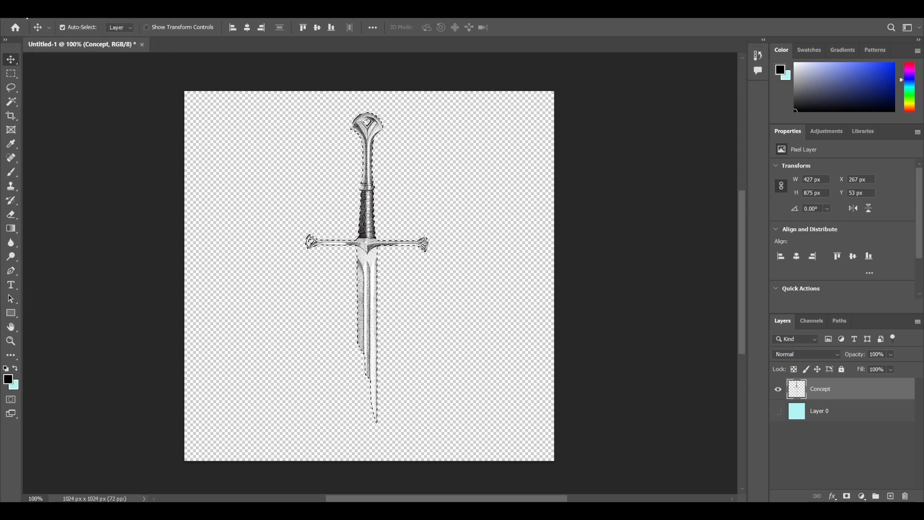
pyautogui.click(24, 12)
pyautogui.click(39, 24)
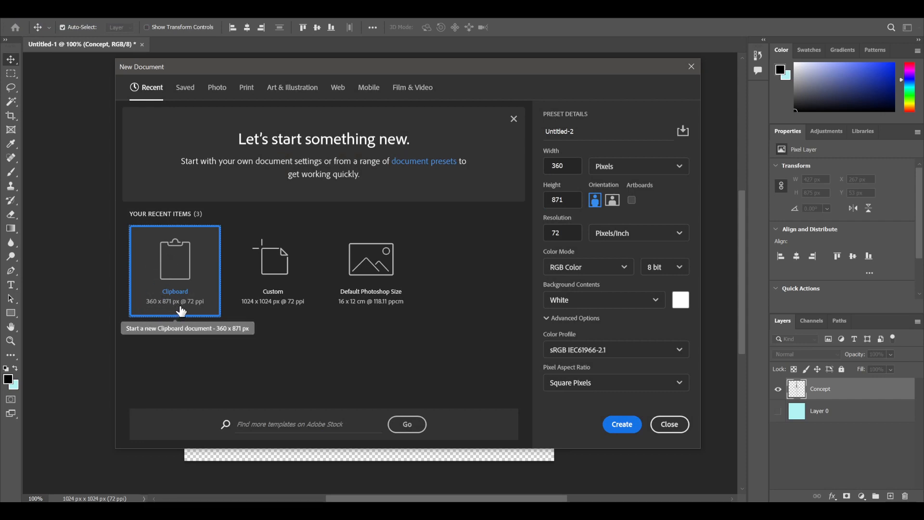
pyautogui.click(621, 424)
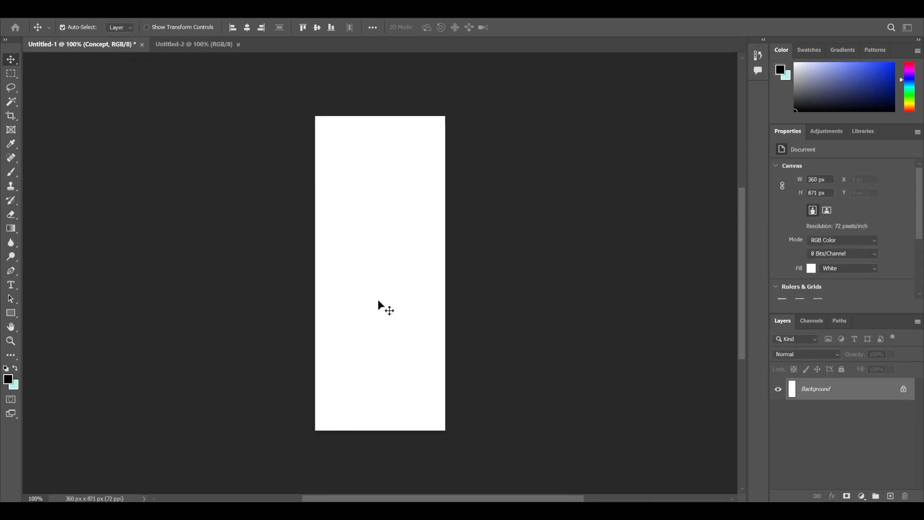
pyautogui.hotkey('ctrl', 'v')
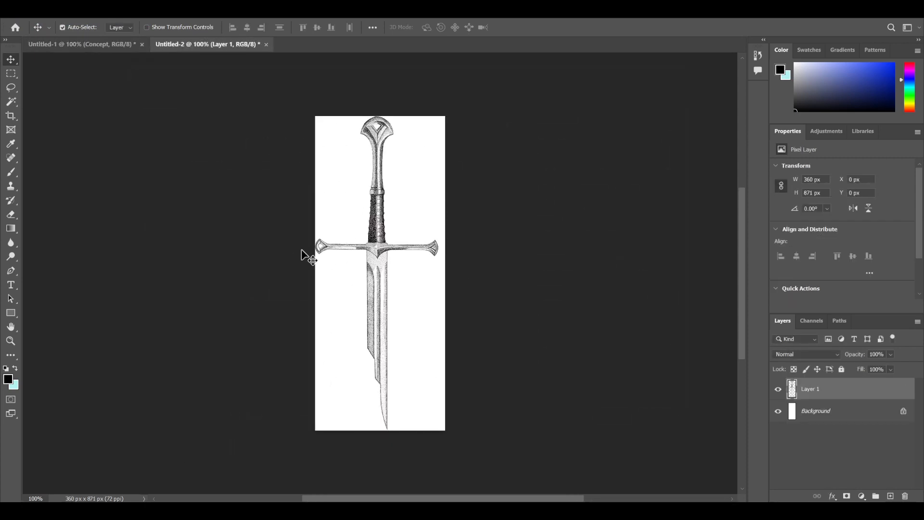
# Step: Delete the white Background layer beneath the pasted sword
pyautogui.click(794, 410)
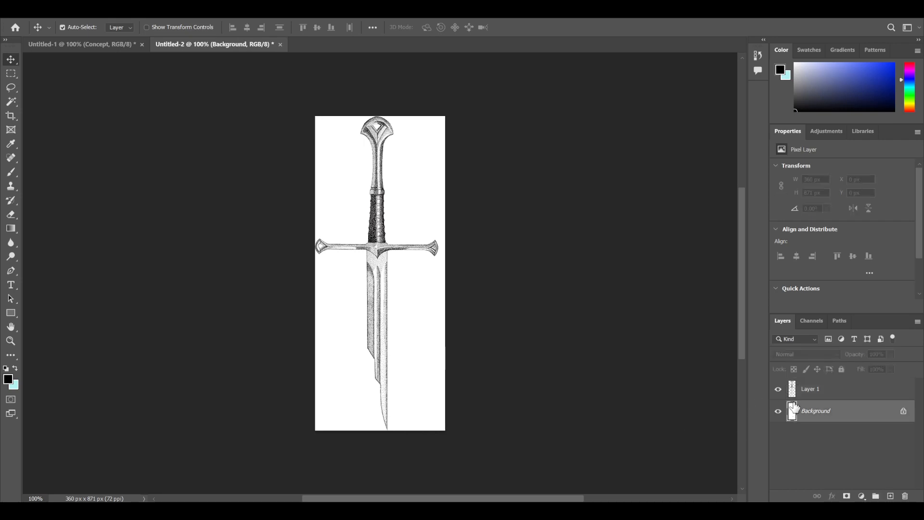
pyautogui.press('Delete')
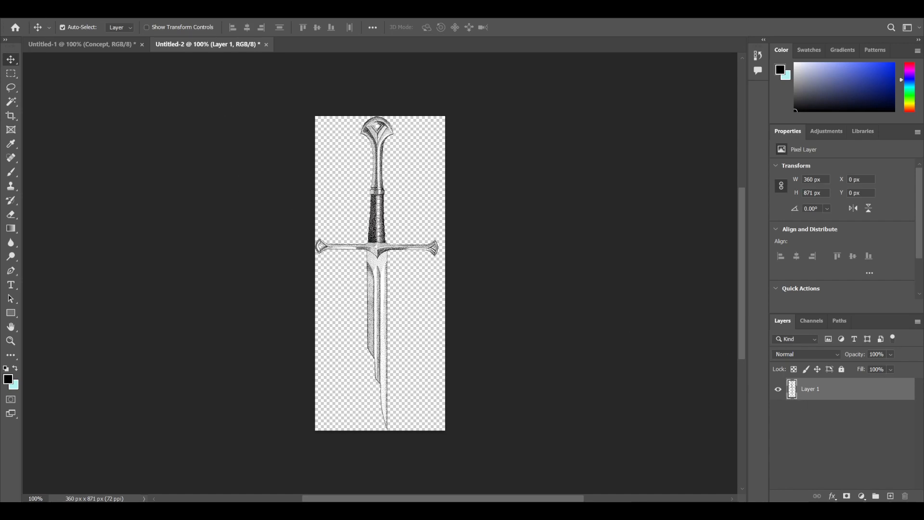
# Step: Create another document with the 360 x 871 px Clipboard preset and paste the sword into it
pyautogui.click(23, 12)
pyautogui.click(37, 24)
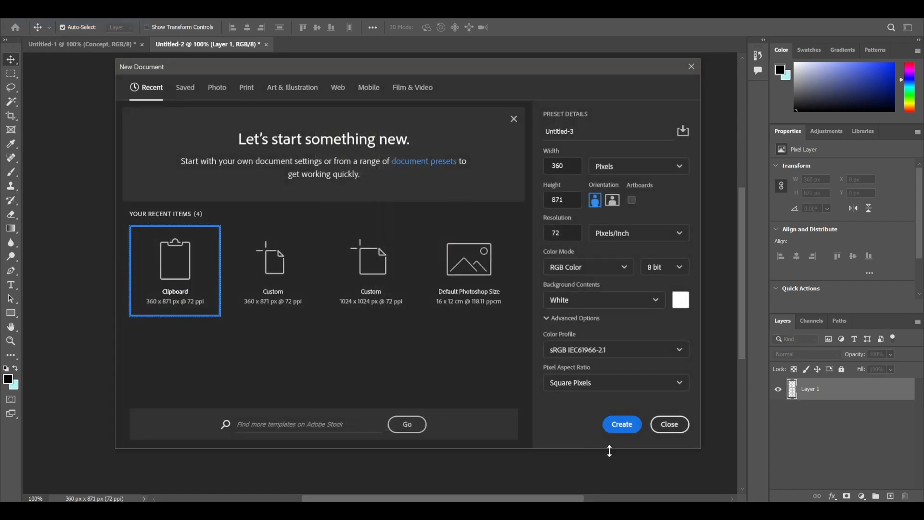
pyautogui.click(621, 424)
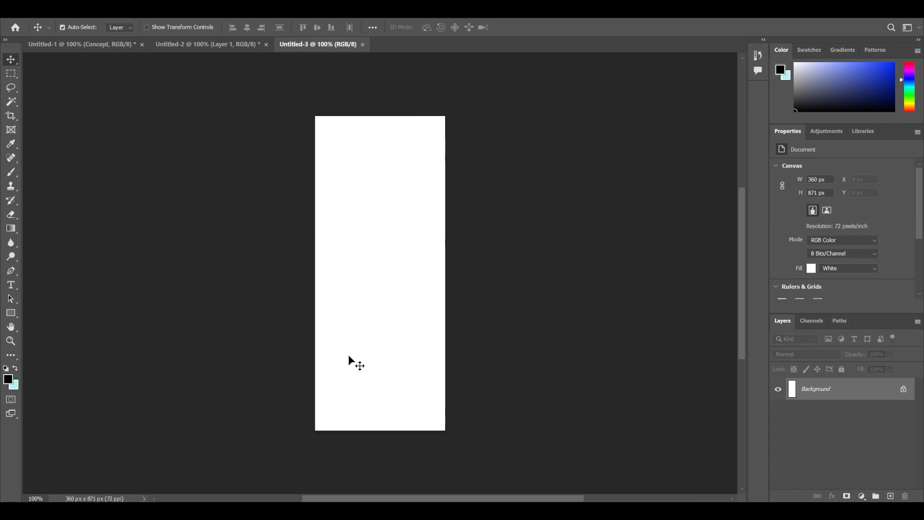
pyautogui.hotkey('ctrl', 'v')
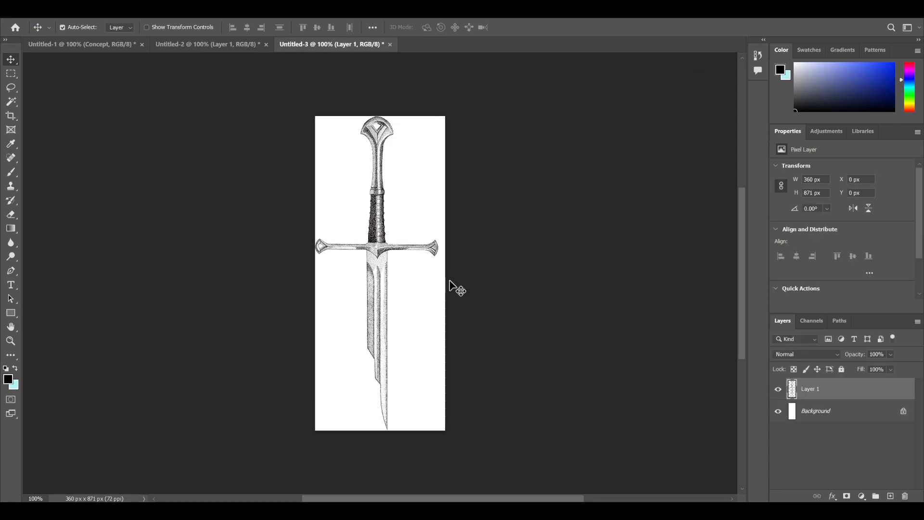
# Step: Delete the white Background layer of the Untitled-3 document
pyautogui.click(814, 411)
pyautogui.click(904, 494)
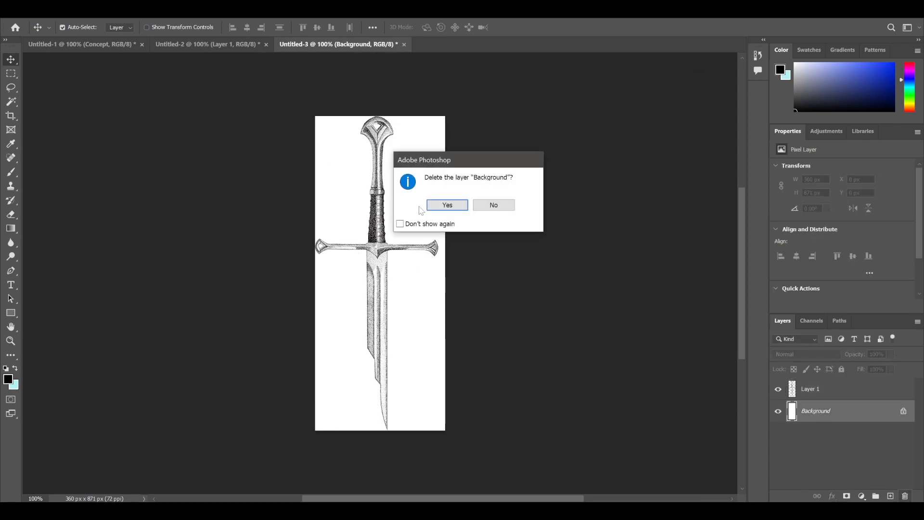
pyautogui.click(445, 206)
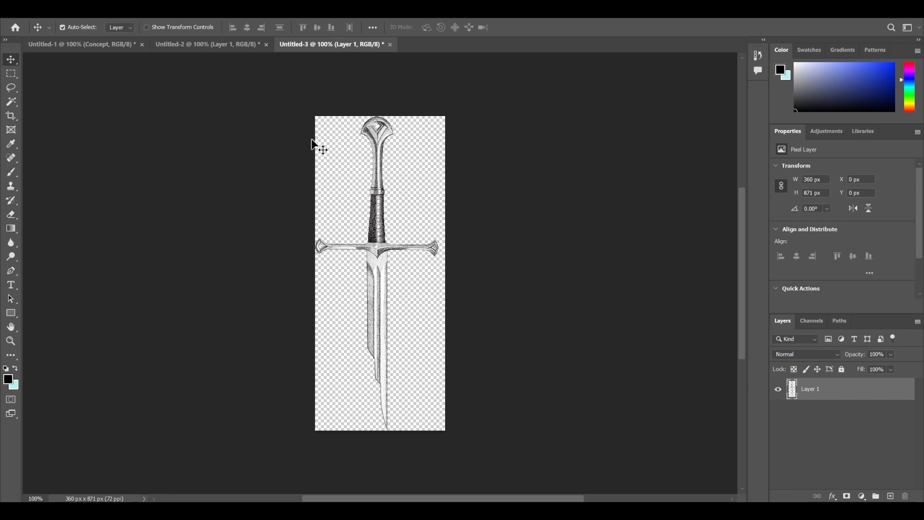
pyautogui.click(25, 18)
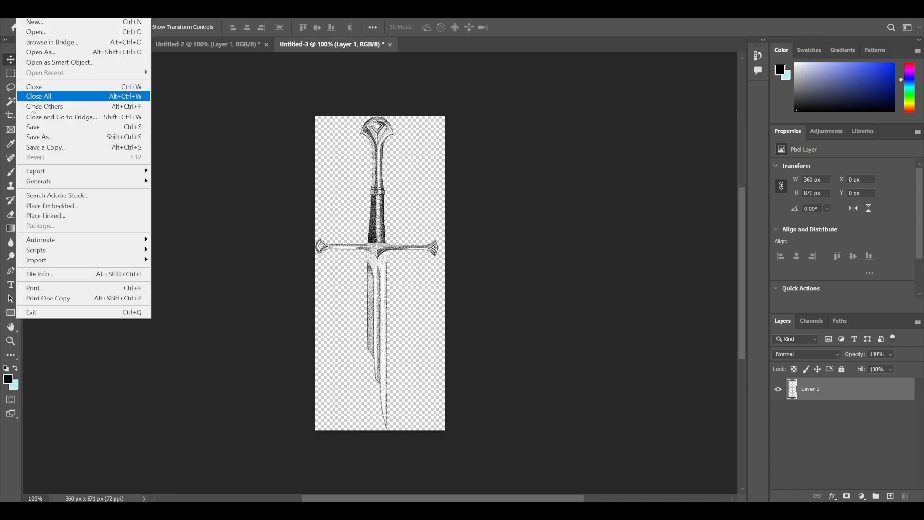
pyautogui.click(37, 139)
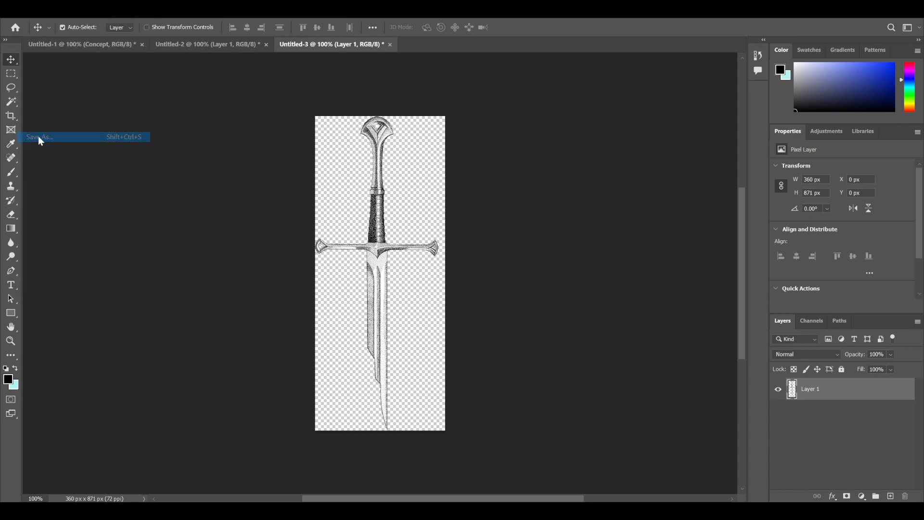
pyautogui.click(101, 219)
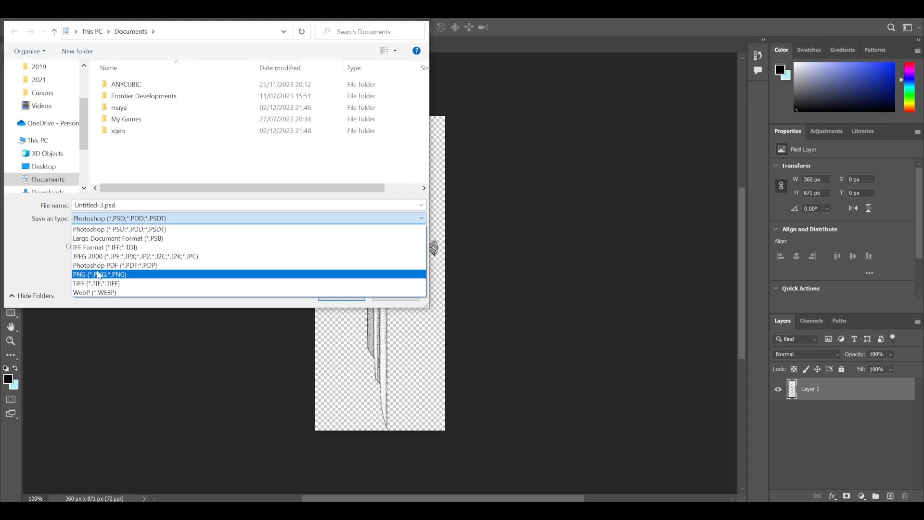
pyautogui.click(176, 167)
pyautogui.click(396, 297)
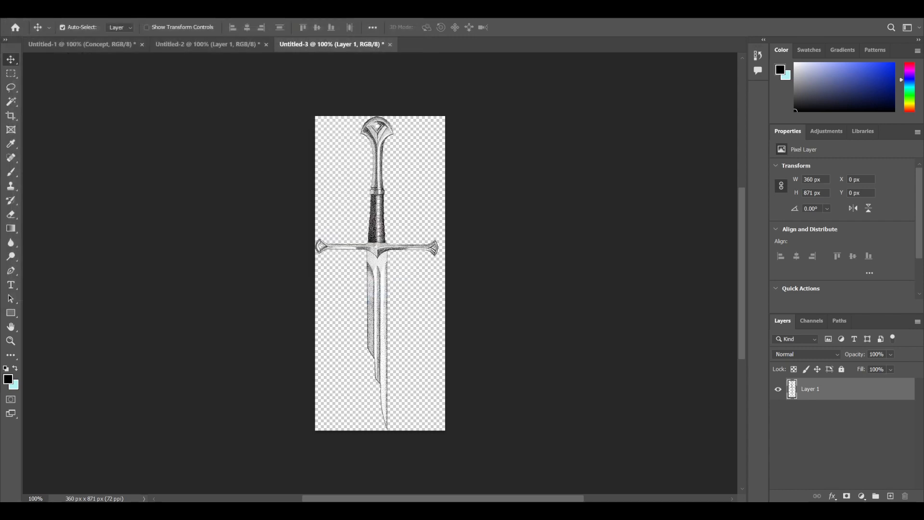
# Step: Save a copy of the sword document as a PNG named Sword, using the large file size option
pyautogui.click(22, 17)
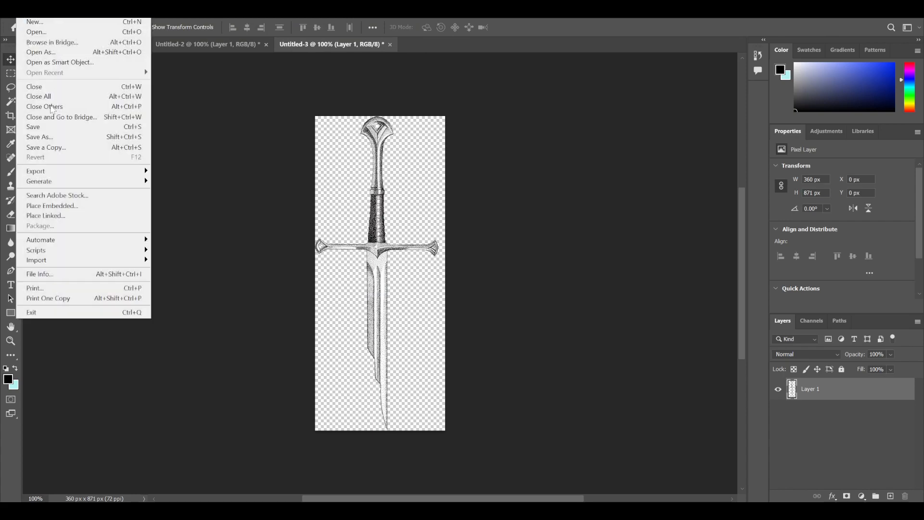
pyautogui.click(35, 148)
pyautogui.click(126, 218)
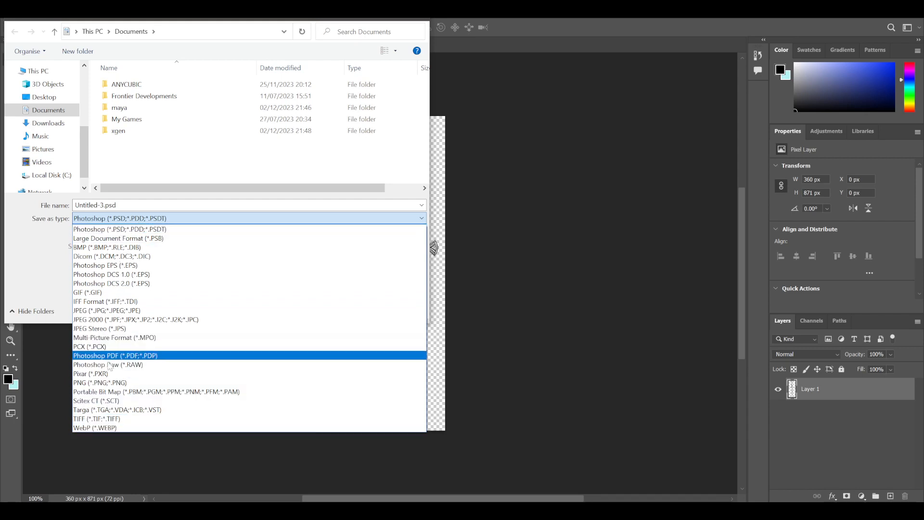
pyautogui.click(91, 383)
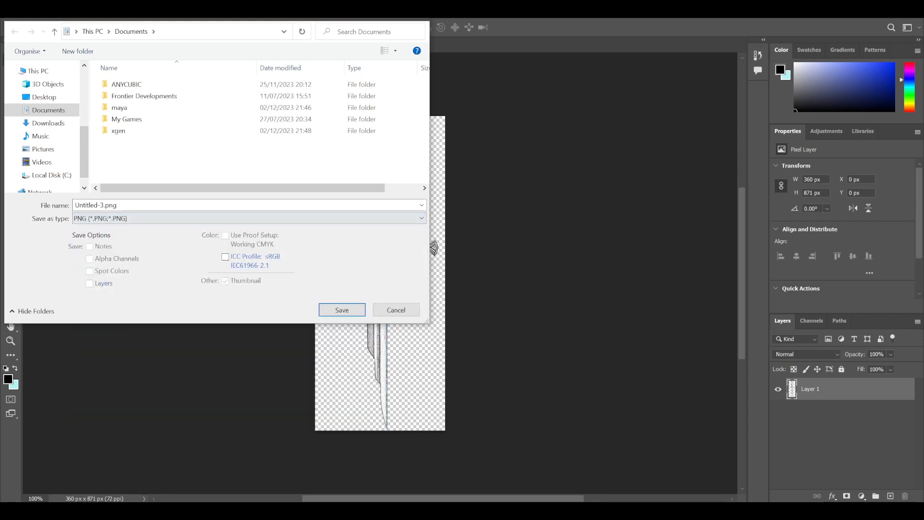
pyautogui.click(96, 205)
pyautogui.write('Sword')
pyautogui.press('Return')
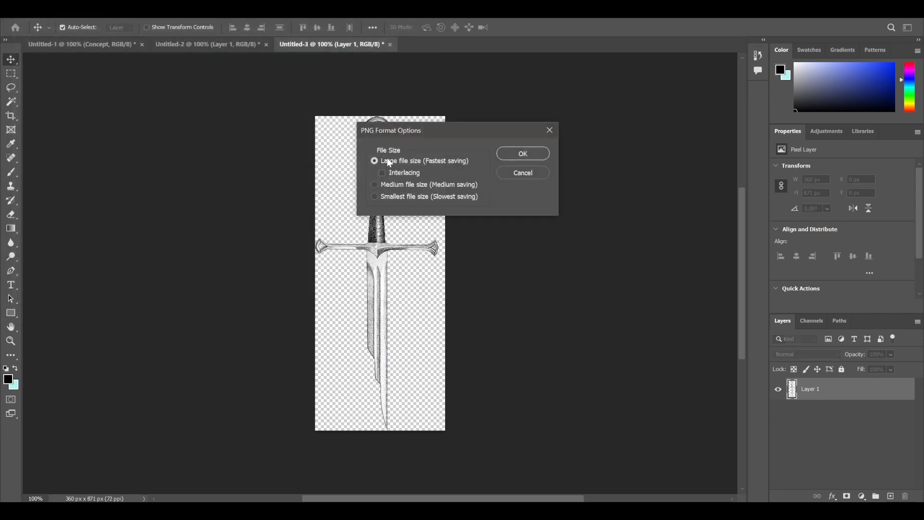
pyautogui.click(521, 154)
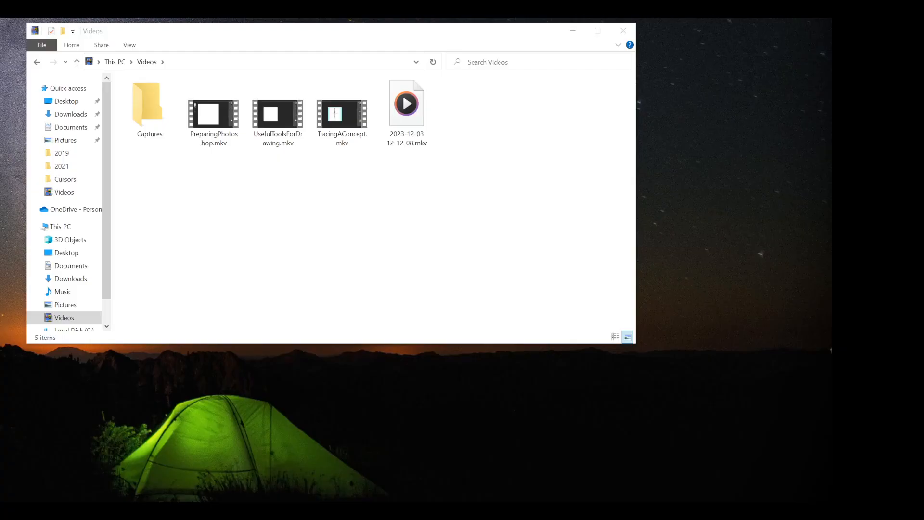
# Step: Open the exported Sword.png from File Explorer in the image viewer, maximise it and inspect the sword and its background
pyautogui.press('super+d')
pyautogui.hotkey('alt', 'Tab')
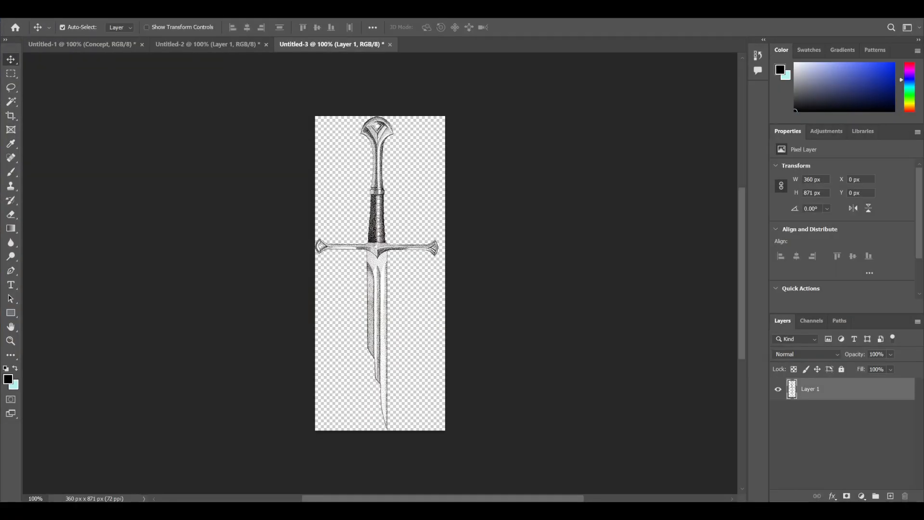
pyautogui.press('super')
pyautogui.click(34, 437)
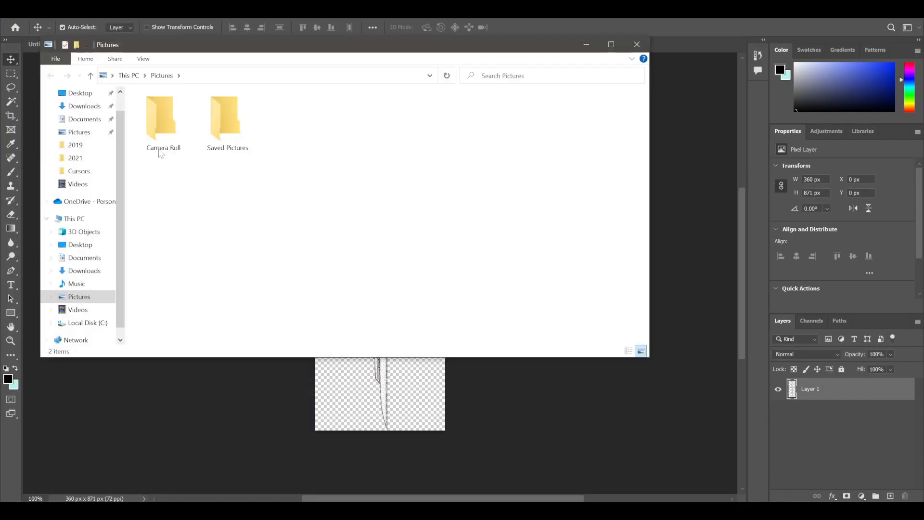
pyautogui.moveTo(194, 45); pyautogui.dragTo(0, 115)
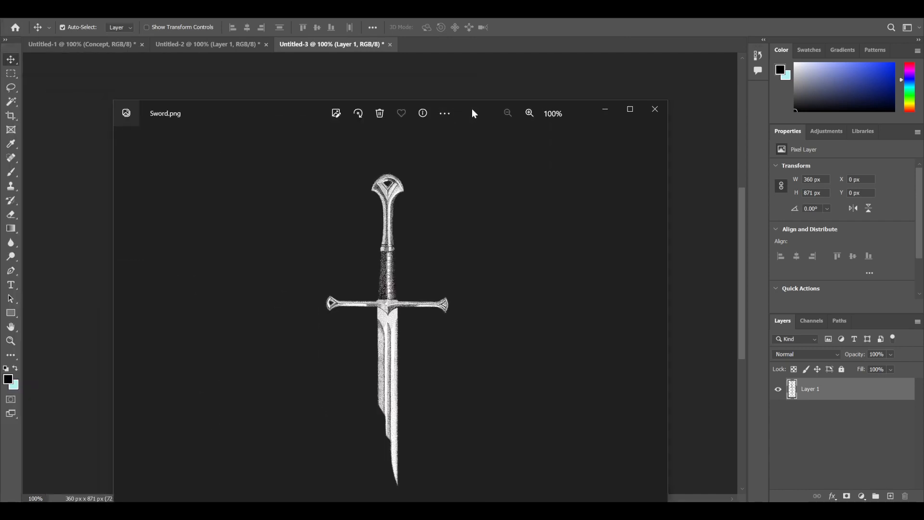
pyautogui.doubleClick(472, 109)
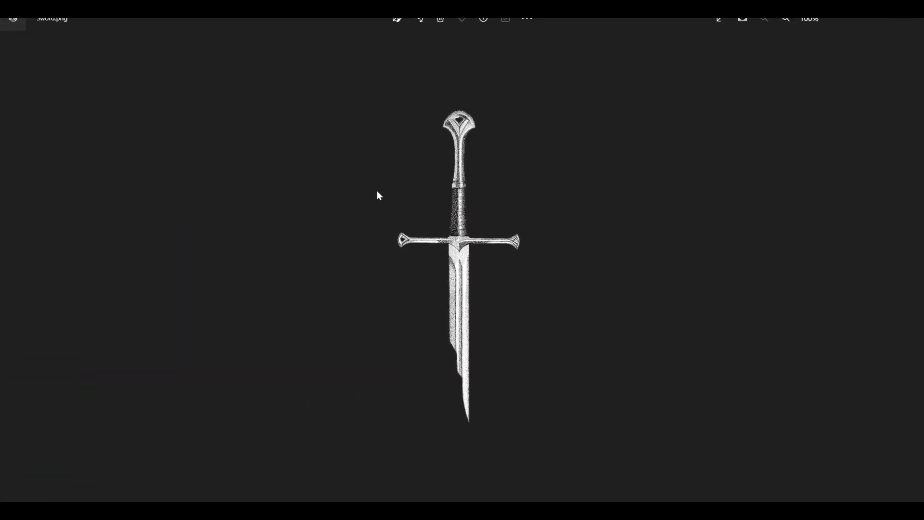
pyautogui.scroll(3, 464, 238)
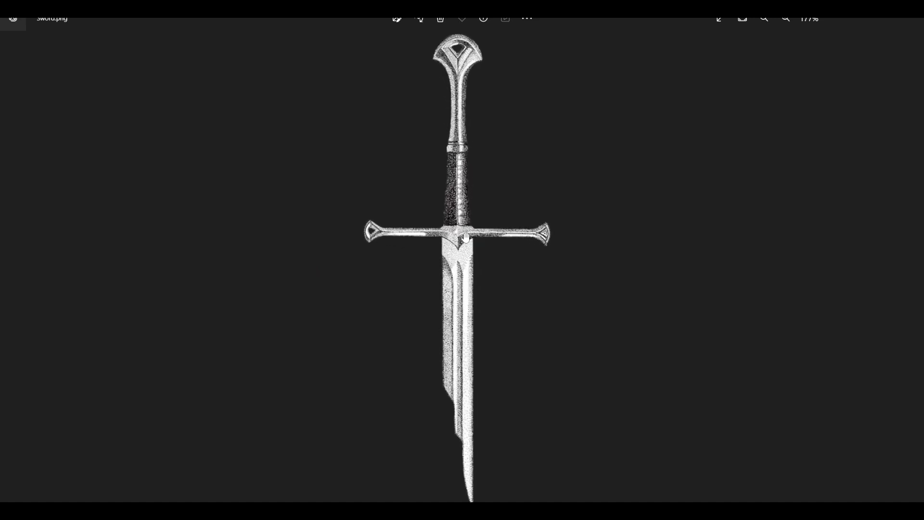
pyautogui.scroll(-3, 482, 181)
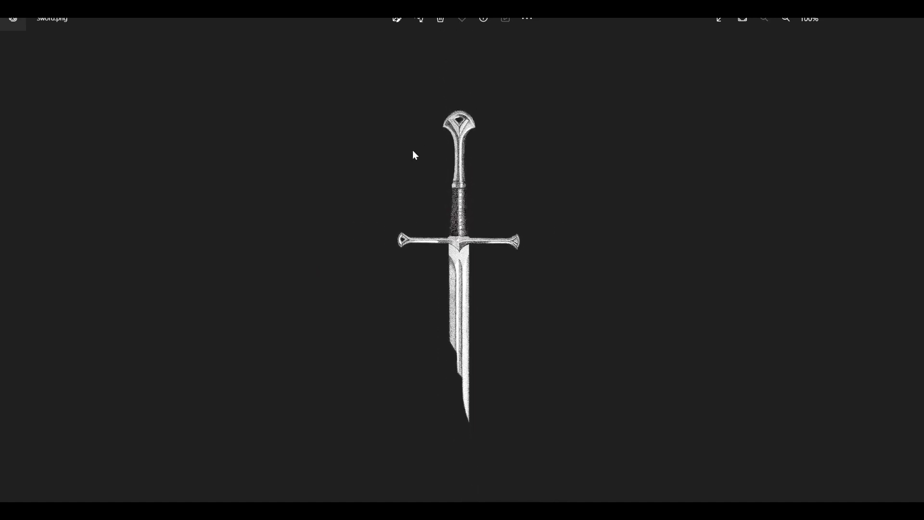